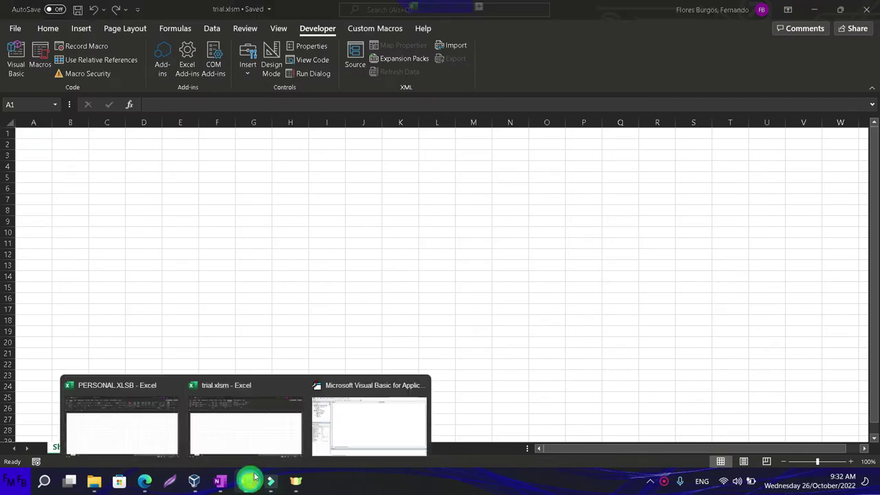
Insert an empty Workbook_BeforeSave event procedure in the ThisWorkbook code window
left_click(337, 430)
left_click(589, 55)
left_click(506, 55)
left_click(502, 53)
left_click(488, 72)
left_click(549, 55)
scroll(550, 66, "up", 4)
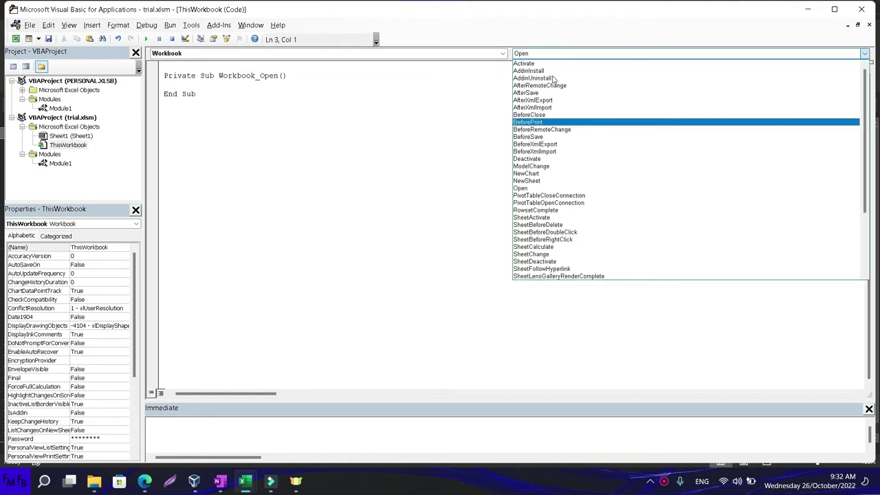
left_click(548, 136)
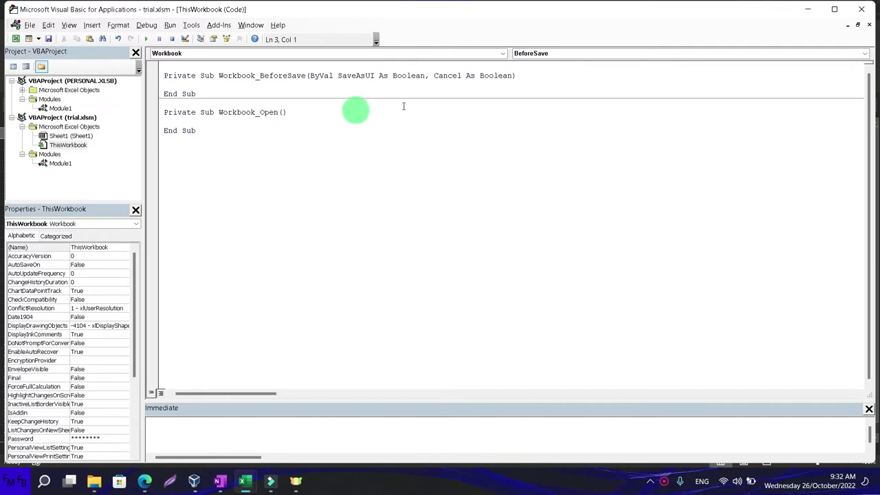
Write an If block testing whether ActiveSheet.Range("A1") is empty, closed by End If
type("if ")
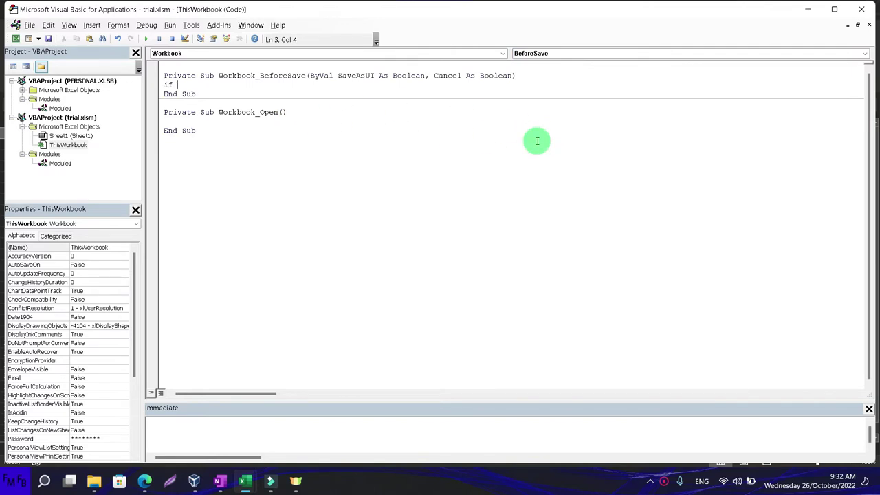
type("Activesheet.")
type("Range")
type("\"\"")
type("A1")
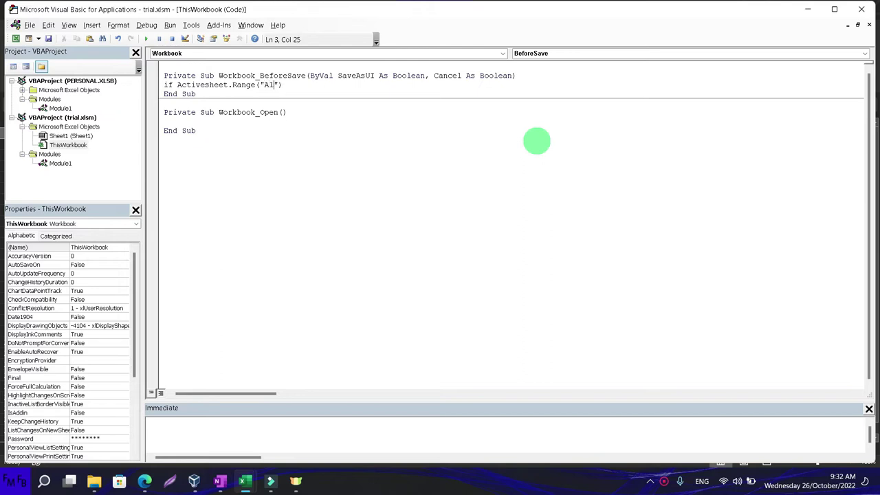
type("=")
type("\" then")
key("Return")
key("Return")
type("endif")
key("Up")
Inside the If, show "You need to enter a value in cell A1, so you can save!" with vbInformation and set Cancel = True
type("msgbox")
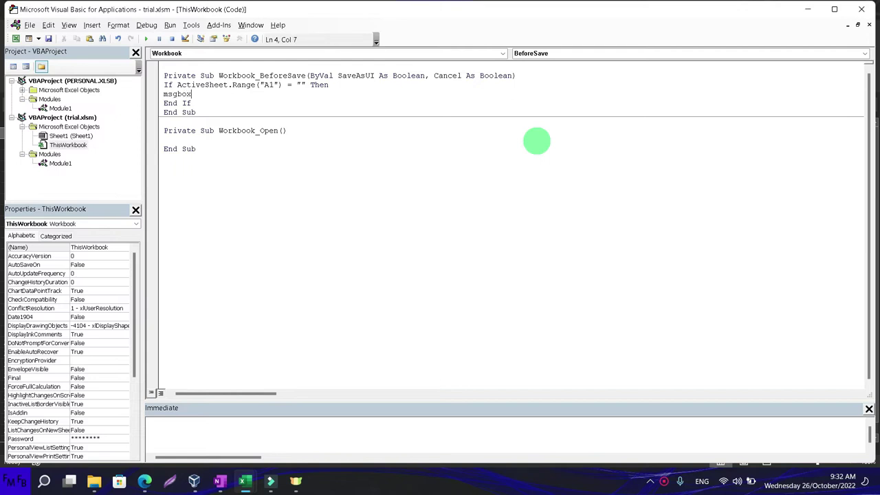
type("\"")
type("You need to ")
type("en")
type("ter a ")
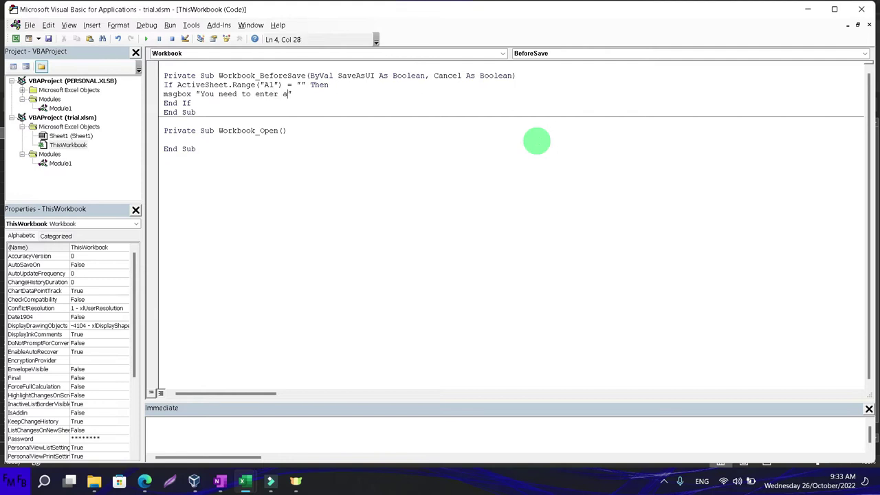
type("value in cell ")
type("A1")
type(", before you")
key("BackSpace")
key("BackSpace")
key("BackSpace")
key("BackSpace")
key("BackSpace")
key("BackSpace")
key("BackSpace")
key("BackSpace")
key("BackSpace")
type("so you can save")
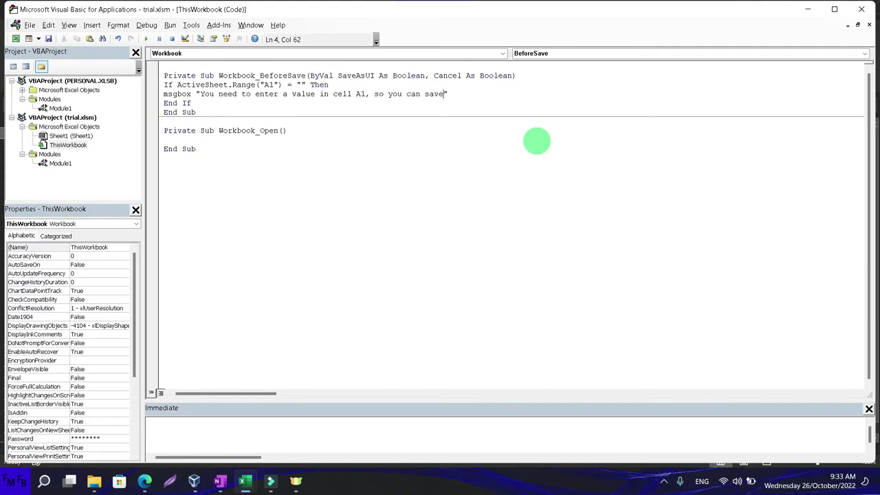
type("!\"")
type(", vb")
key("BackSpace")
key("BackSpace")
key("BackSpace")
key("BackSpace")
type(",")
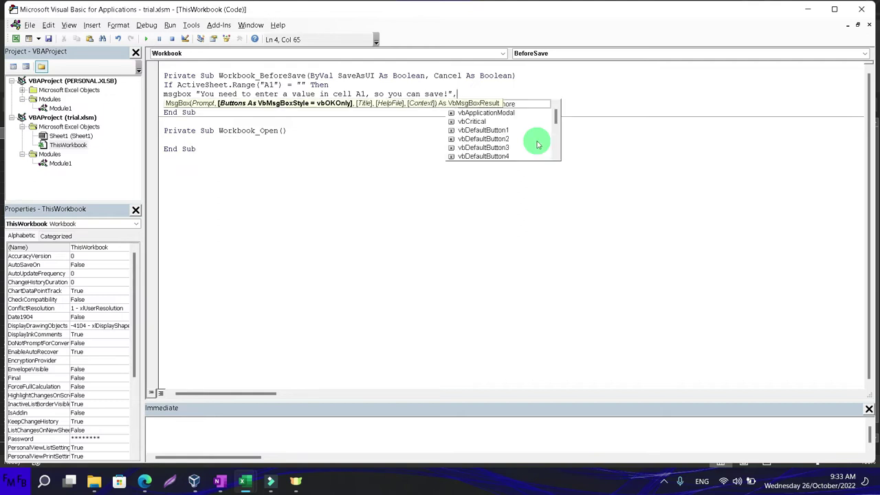
type("vbinf")
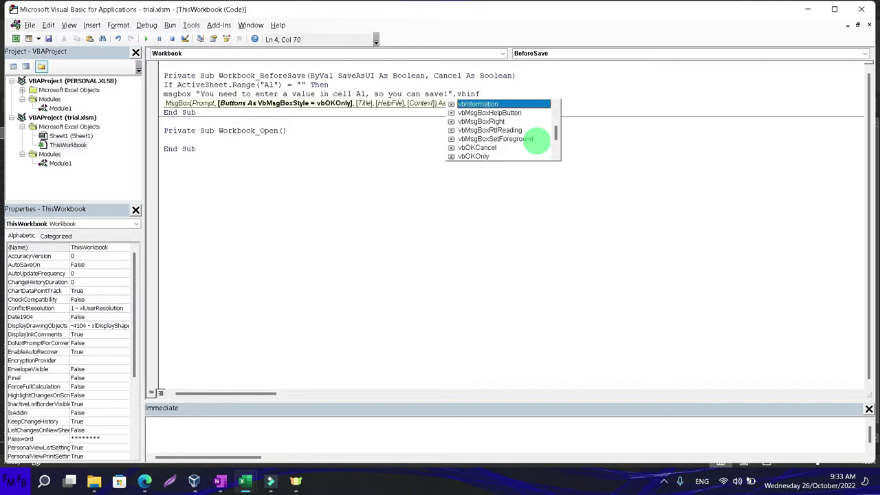
key("Tab")
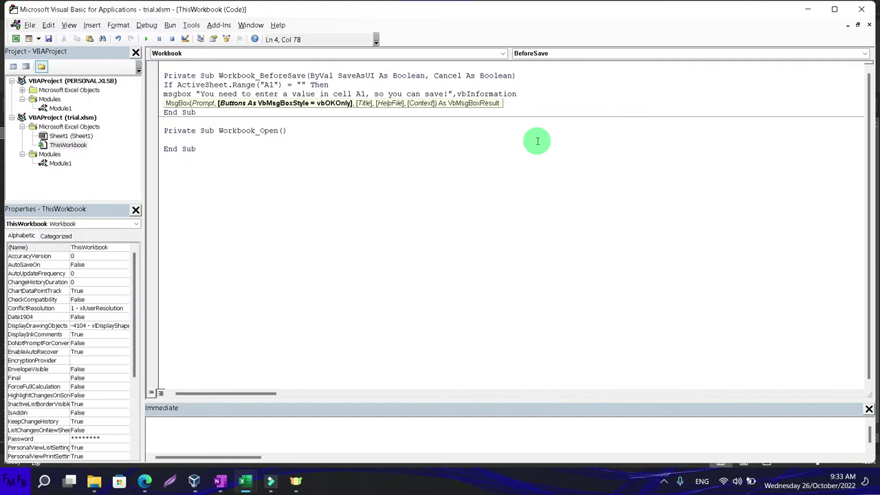
key("Return")
type("cancel=true")
key("Escape")
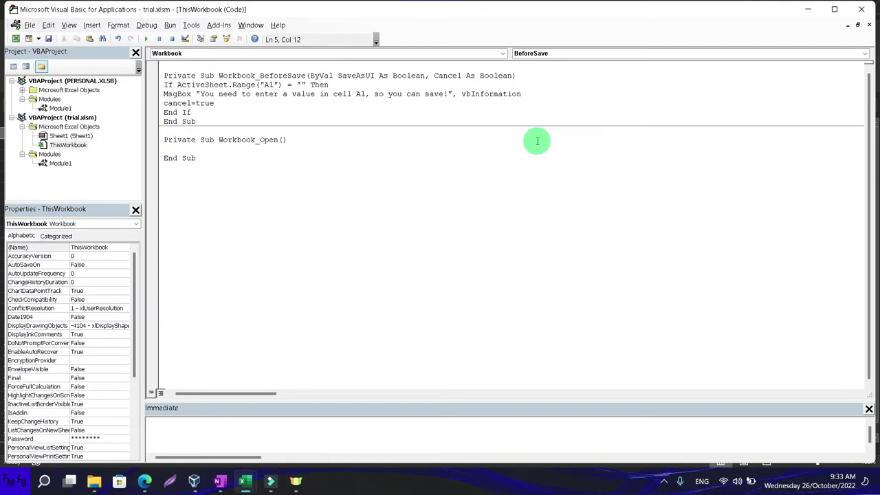
Add an Else branch that calls ThisWorkbook.Save
key("Return")
type("else")
key("Return")
type("thisworkbook.s")
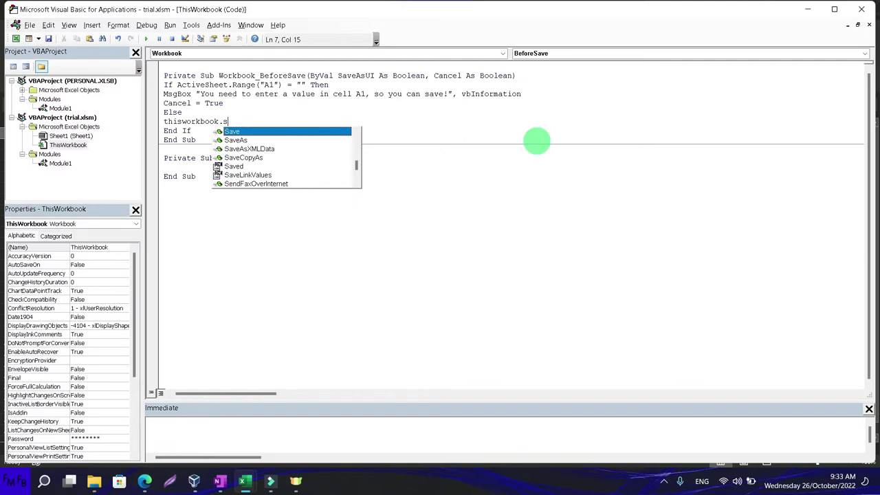
key("Tab")
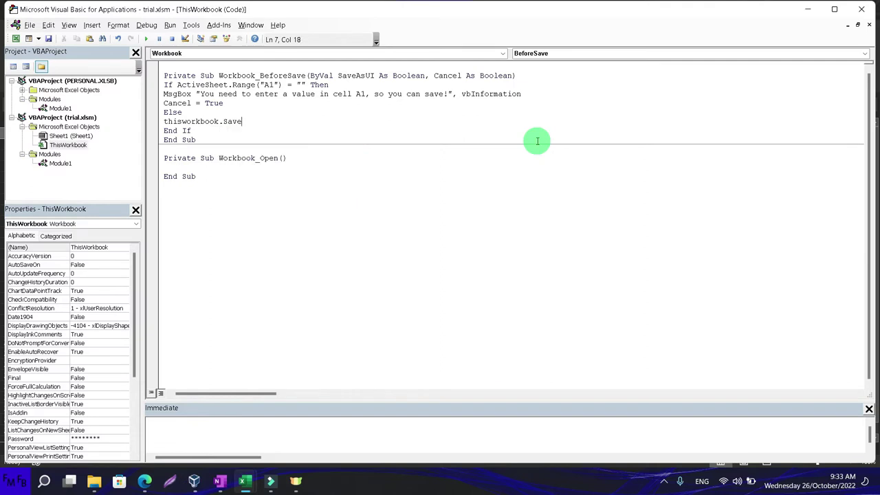
Above the Save call, show "You have saved the workbook!" with vbInformation
key("Up")
key("Return")
type("msgbox ")
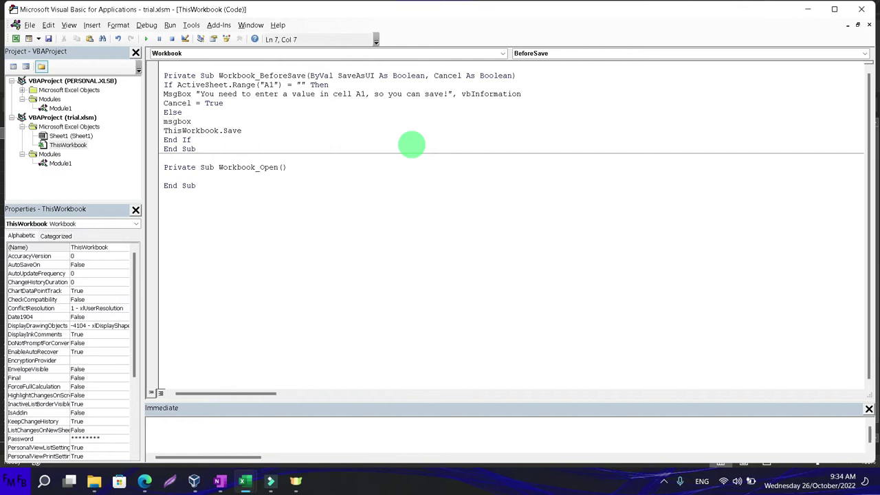
type("\"")
type("You ")
type("have ")
type("successfull")
key("BackSpace")
key("BackSpace")
key("BackSpace")
key("BackSpace")
key("BackSpace")
key("BackSpace")
key("BackSpace")
key("BackSpace")
key("BackSpace")
type("aved the workbook!\"")
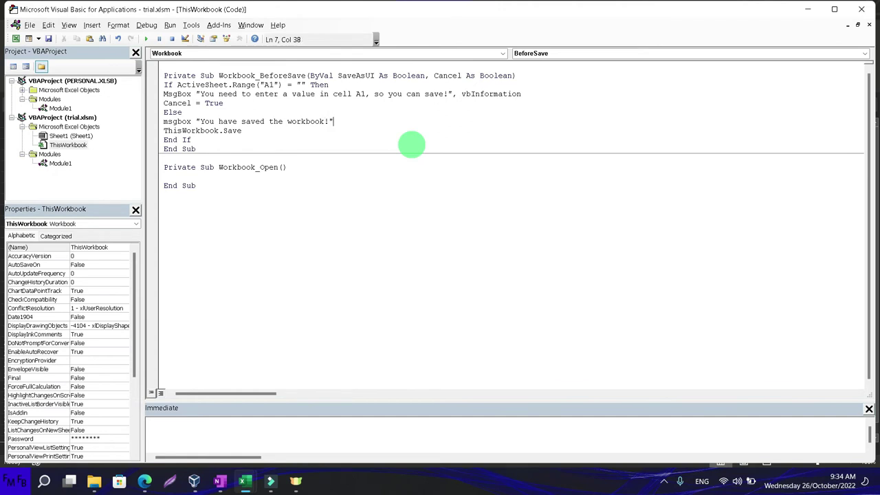
type(",vbIn")
key("Tab")
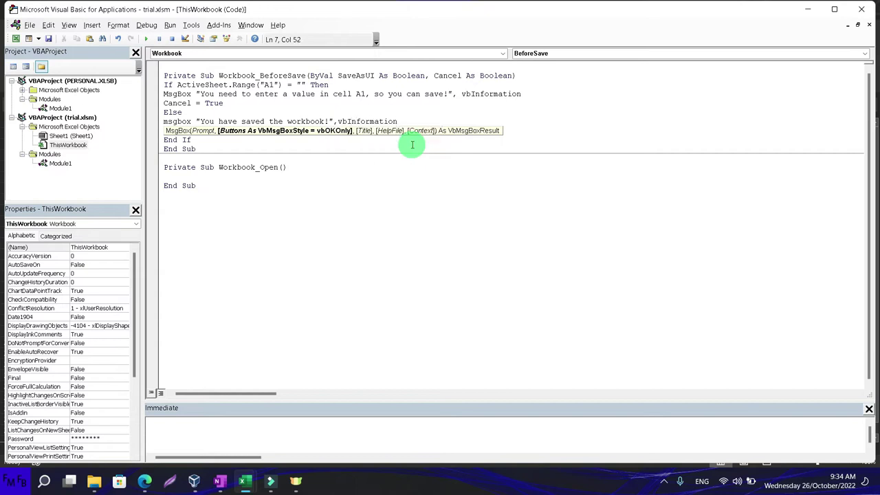
key("Return")
Save trial.xlsm in Excel and acknowledge the "You have saved the workbook!" message
type("ThisWorkbook.Save")
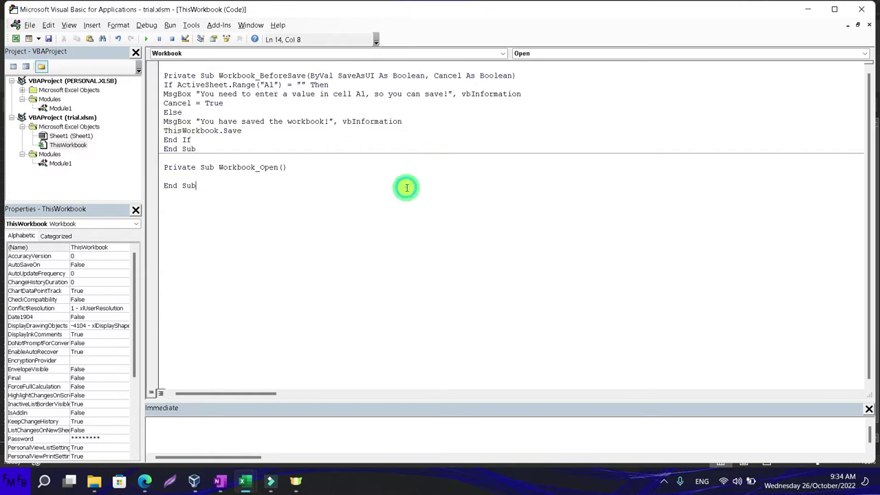
key("alt+F11")
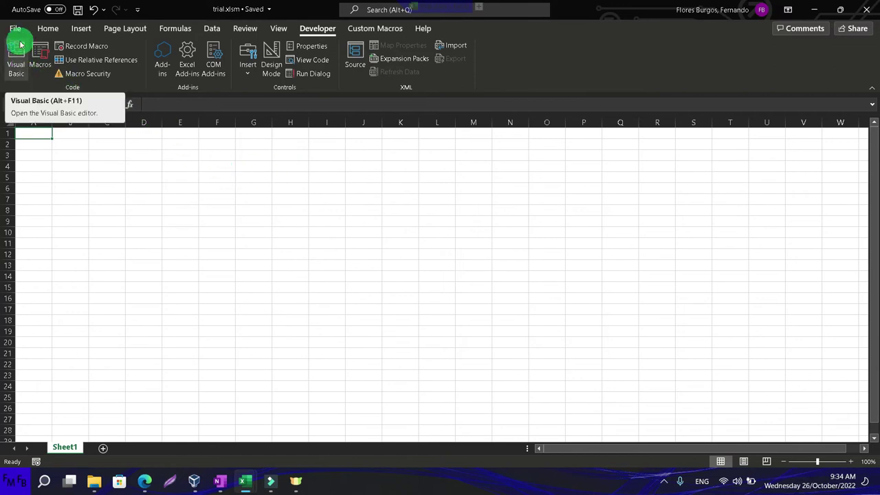
left_click(78, 12)
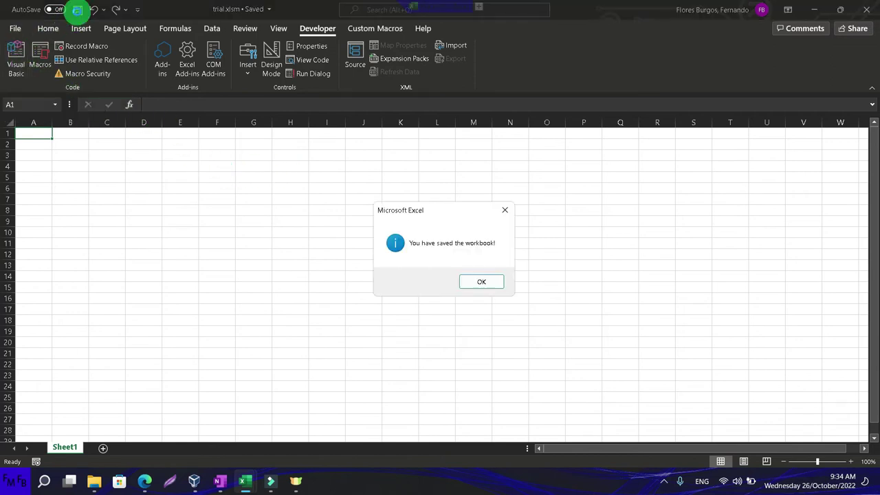
left_click(477, 282)
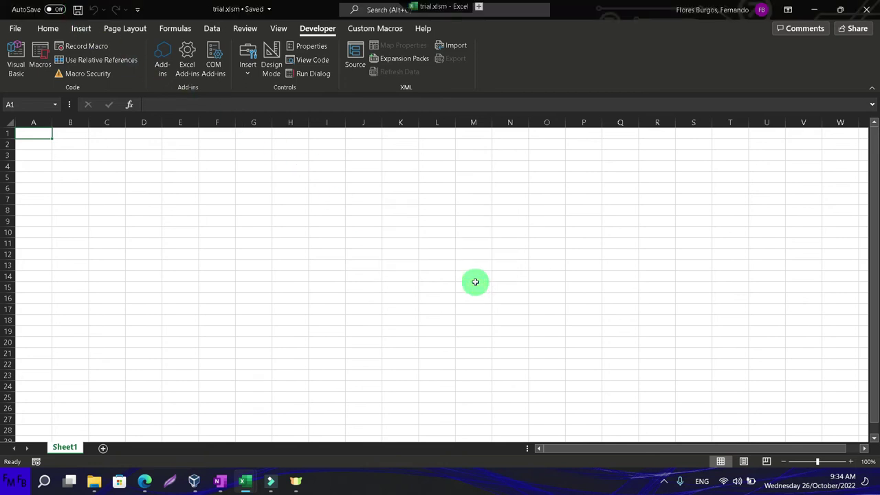
Return to the VBA editor with the cursor in the If condition line
key("alt+F11")
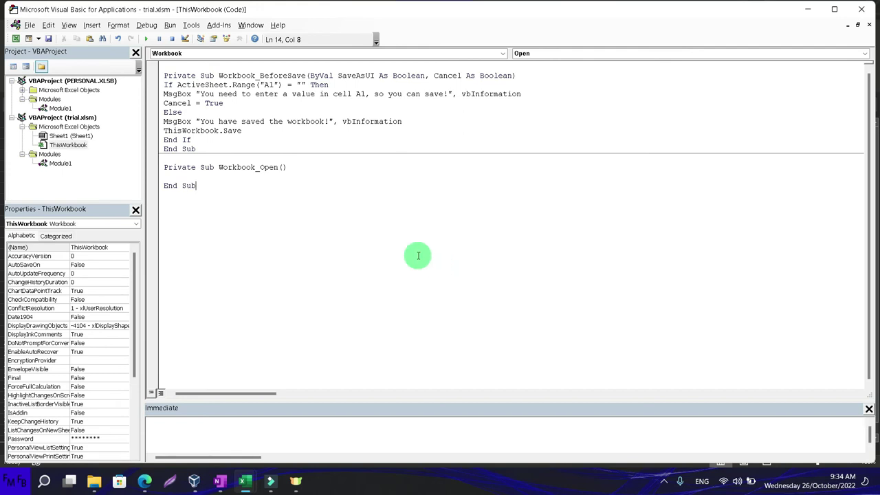
key("alt+F11")
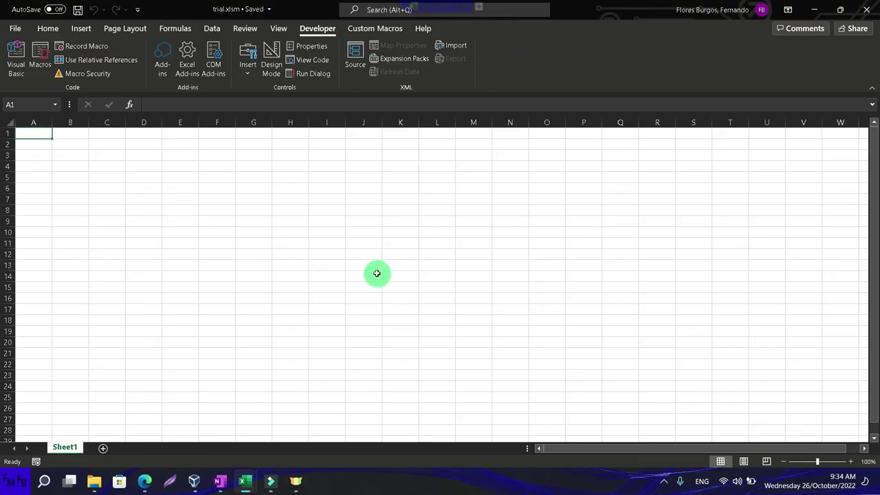
key("alt+F11")
left_click(231, 84)
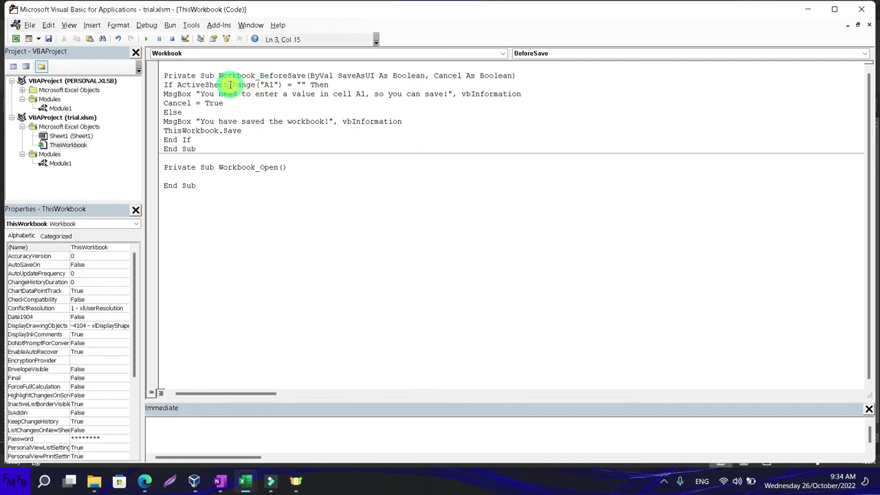
Replace ActiveSheet with Sheet1 in the BeforeSave If condition
double_click(230, 84)
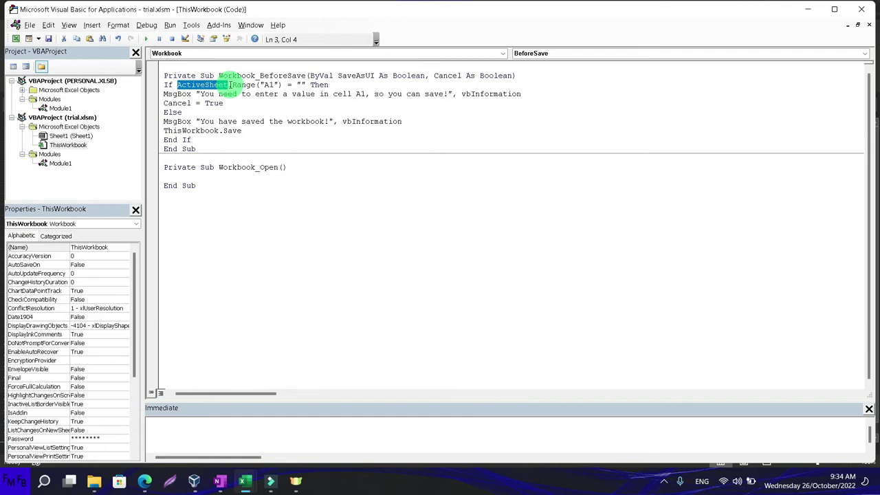
type("Sheet1.")
key("BackSpace")
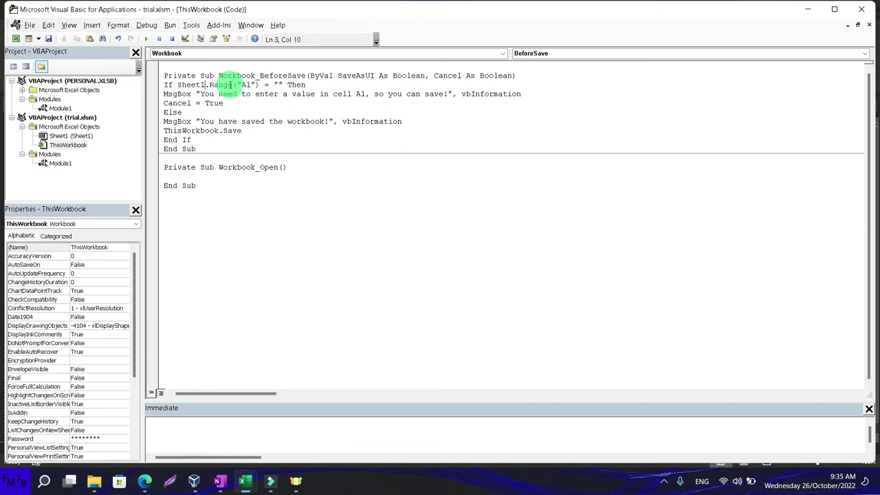
Save the workbook again in Excel, confirm the message, and return to the code
key("alt+F11")
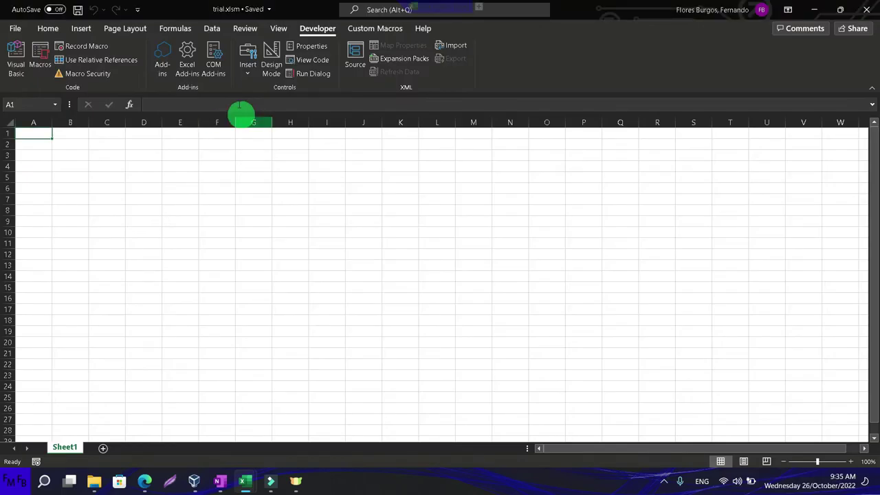
left_click(78, 9)
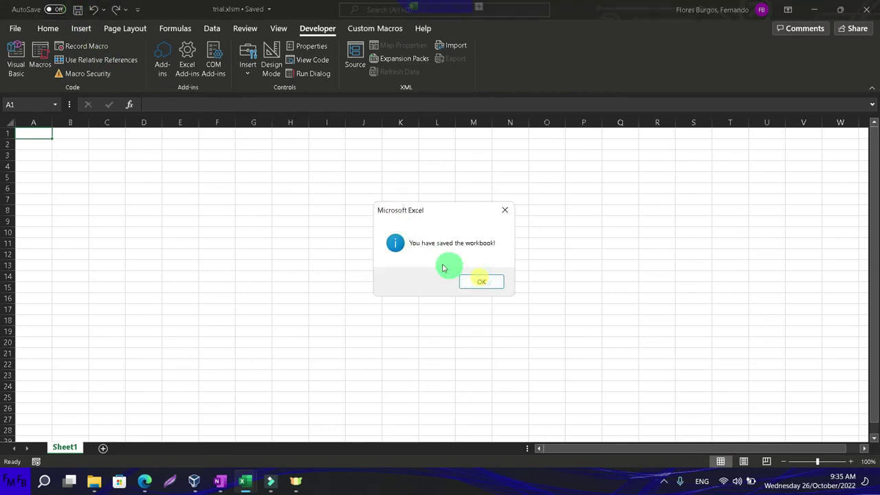
left_click(482, 281)
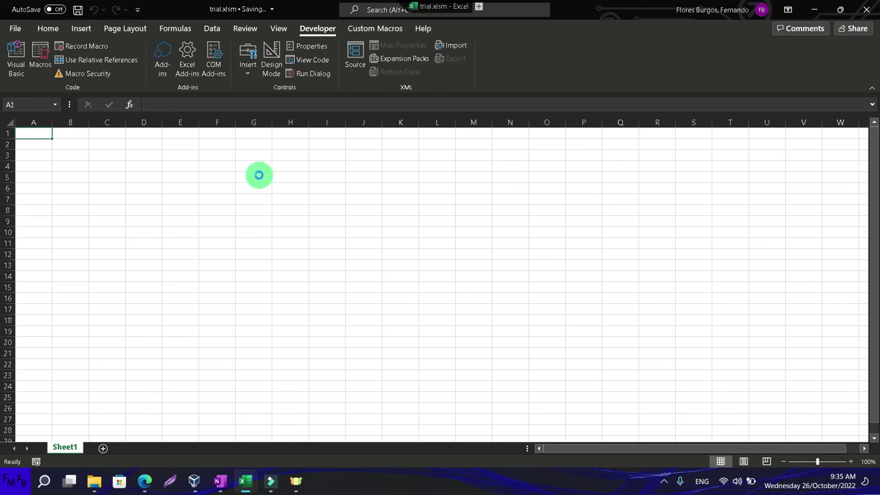
key("alt+F11")
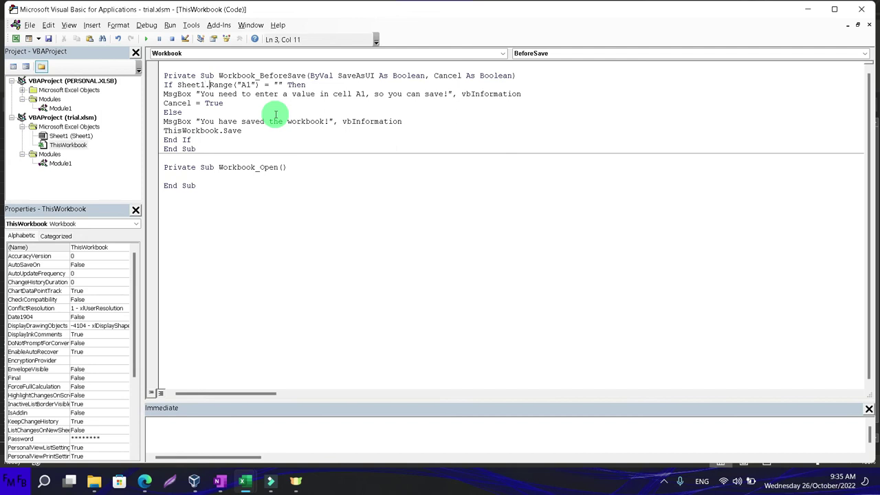
Try saving with A1 empty and dismiss the empty-cell warning
key("ctrl+shift+Left")
key("ctrl+shift+Left")
key("alt+F11")
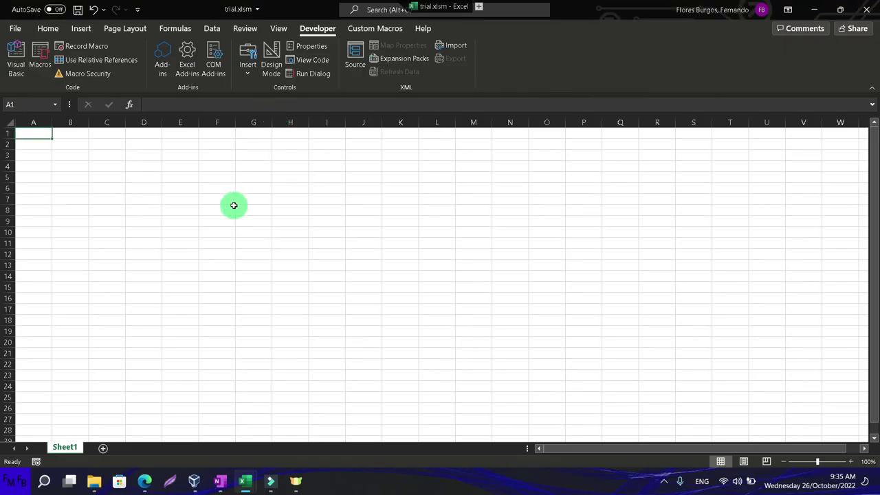
left_click(78, 10)
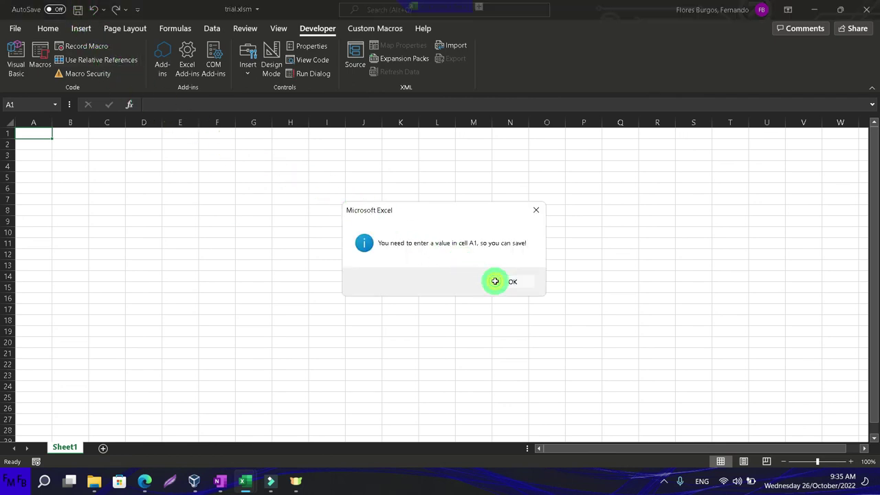
left_click(495, 281)
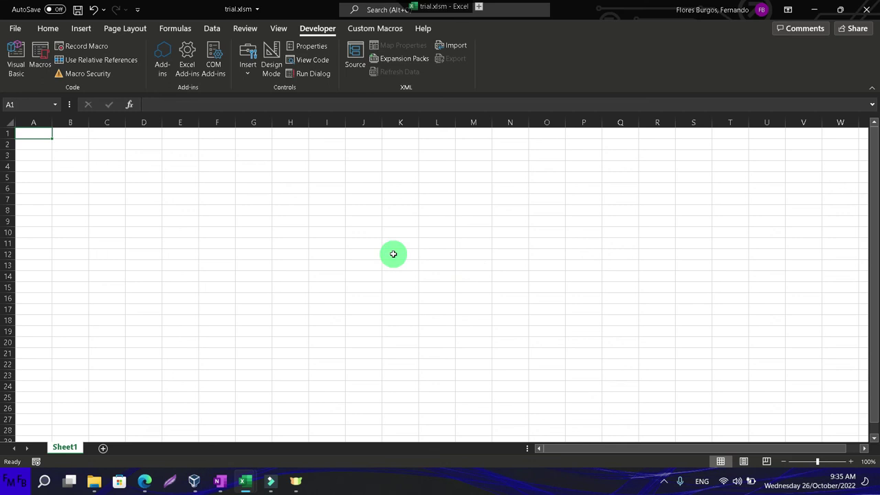
Enter "a" in cell A1 and save successfully, confirming the success message
type("a")
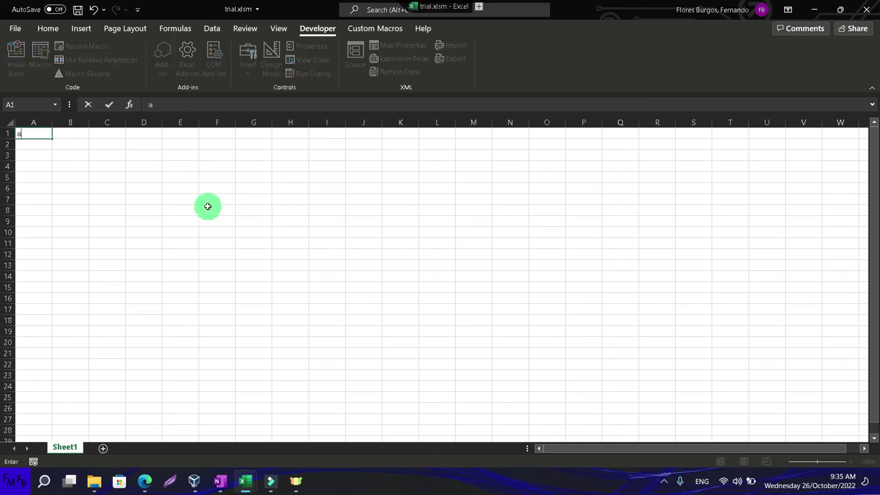
key("Return")
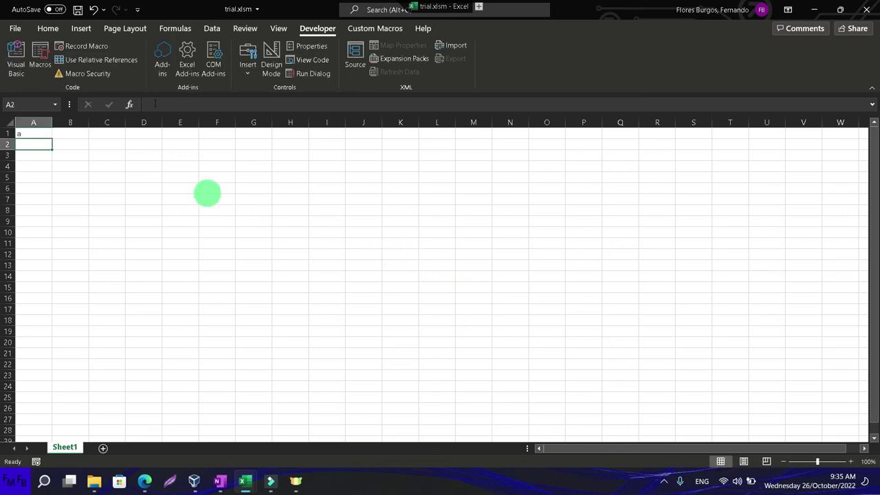
left_click(77, 10)
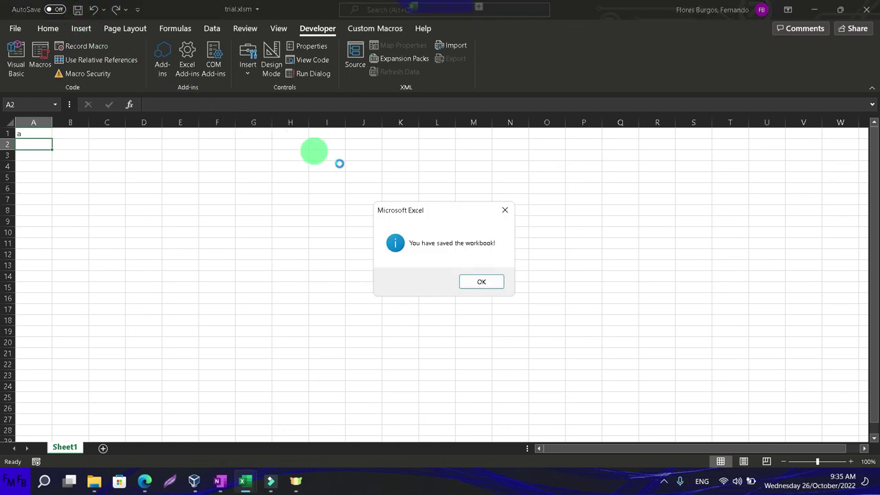
left_click(484, 279)
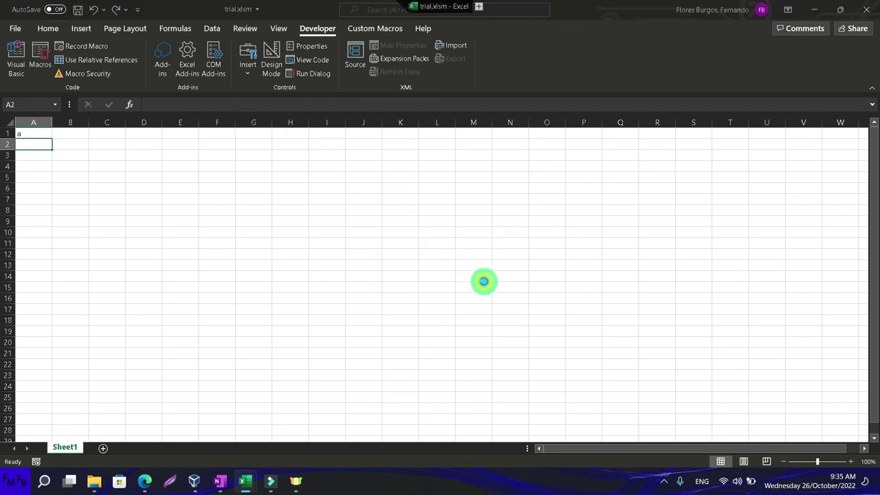